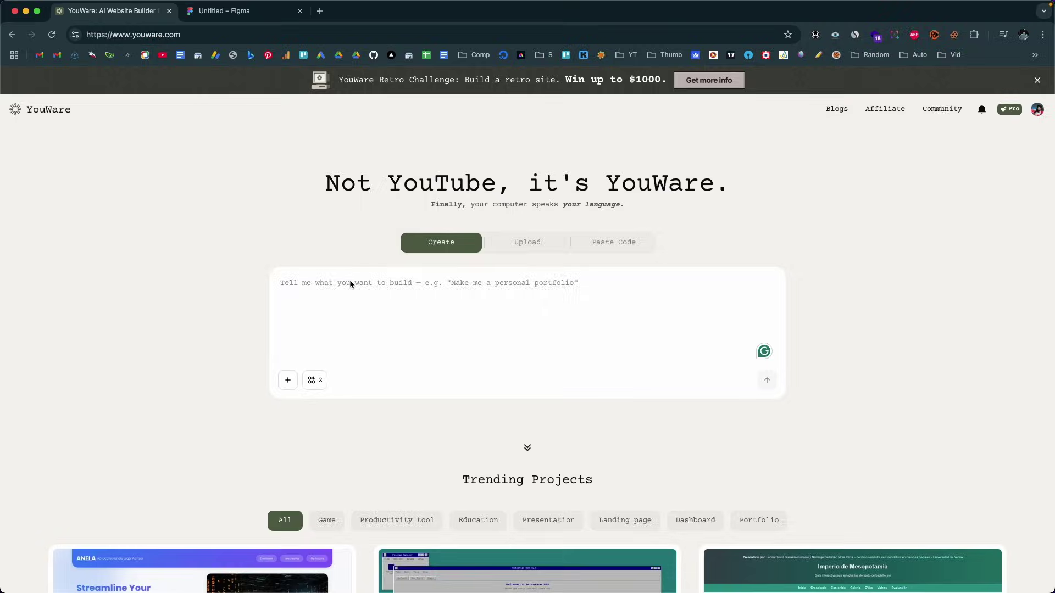
- Paste a Figma design link into the YouWare prompt, submit it, and copy the design's share link
type("turn this figma design into a website - https://www.figma.com/design/or4McgmbP2UrA0jQsRAQcl/Untitled?node-id=0-1&t=cEHU1ilDoSY0tOh5-1")
left_click(766, 379)
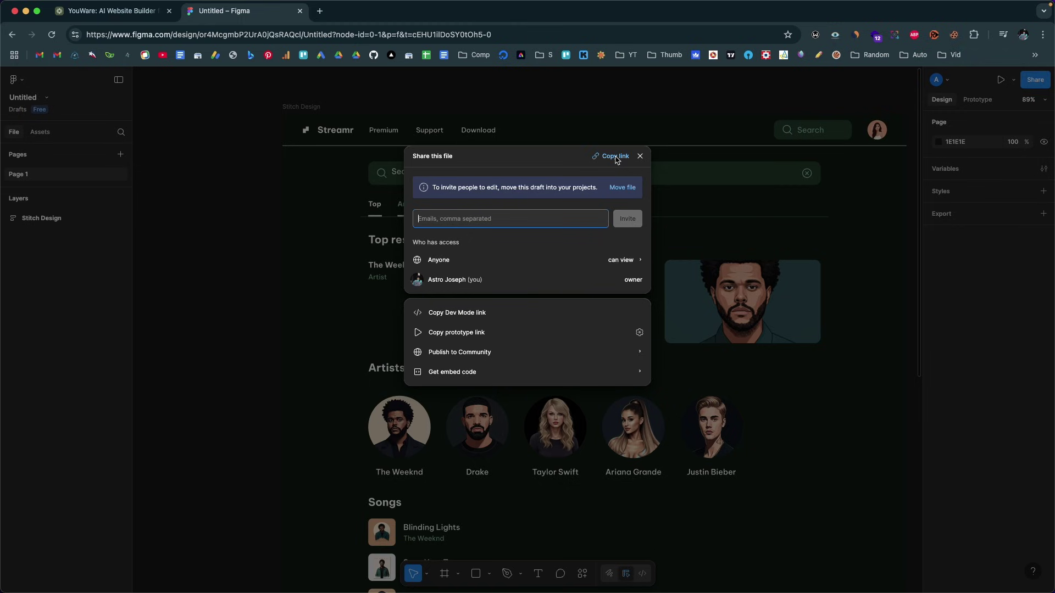
left_click(614, 156)
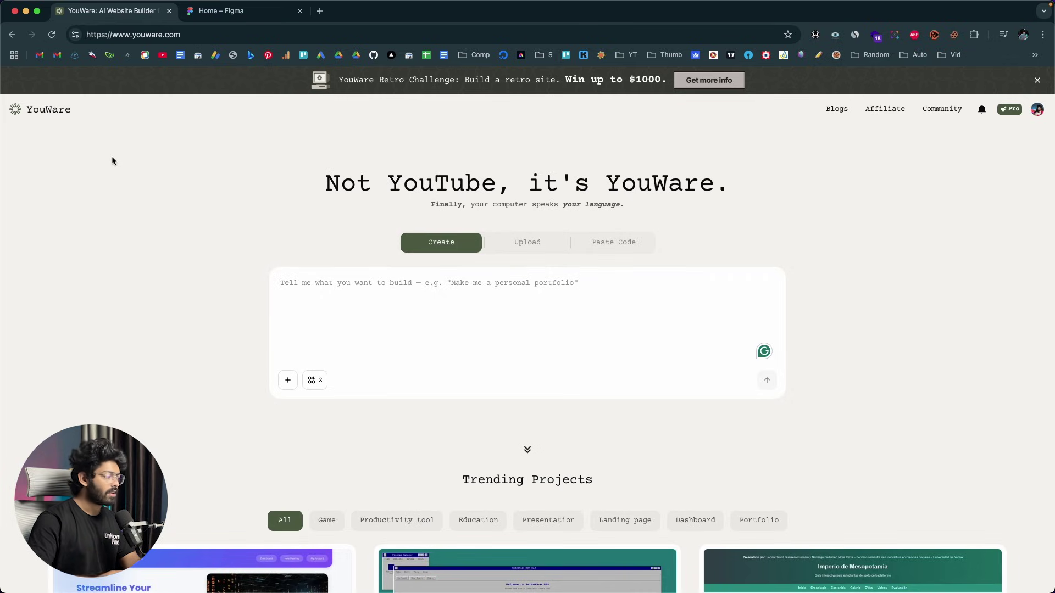
- Focus the empty build prompt on the YouWare home page
left_click(323, 286)
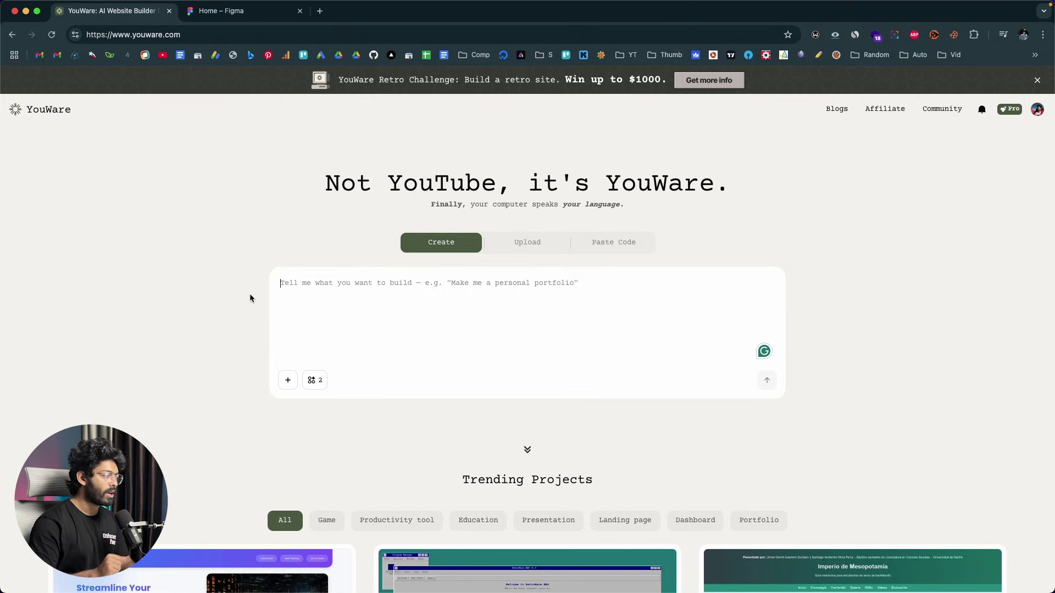
- Browse the full MCP tool catalogue from the enabled-tools popup, then close it
left_click(316, 384)
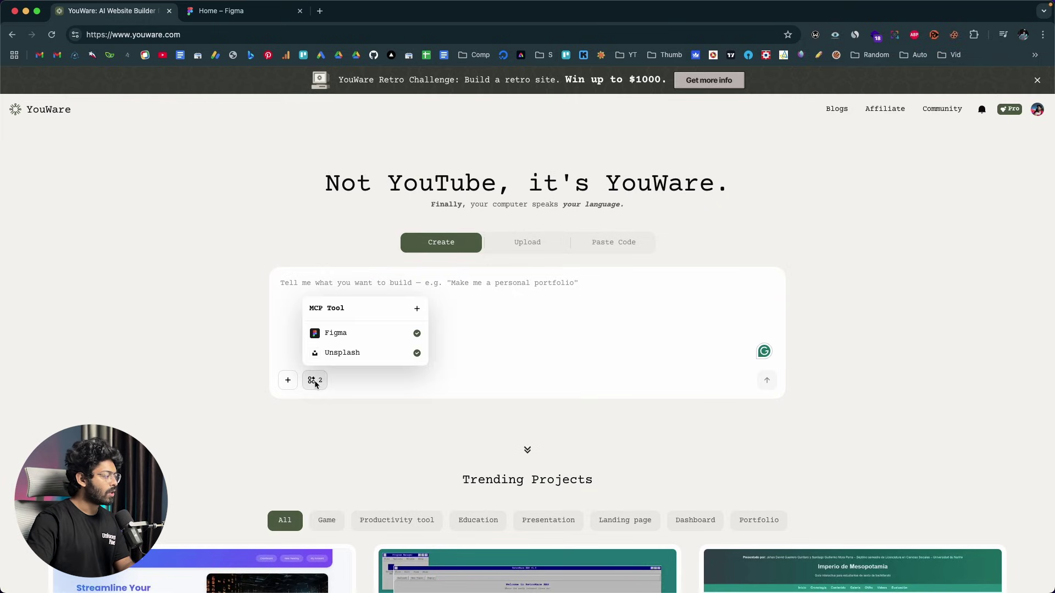
left_click(419, 310)
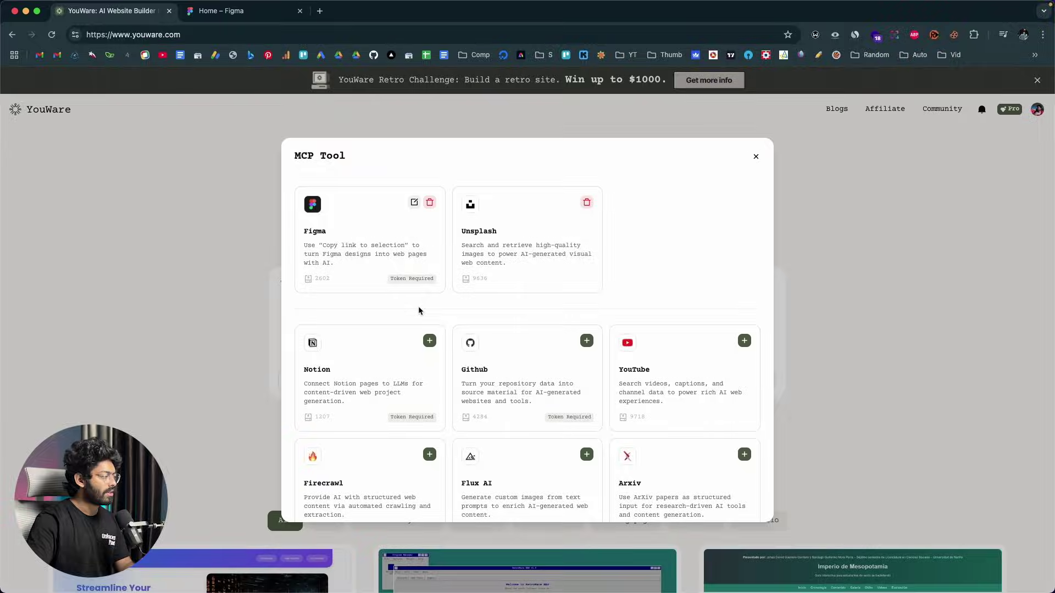
scroll(616, 216, "down", 4)
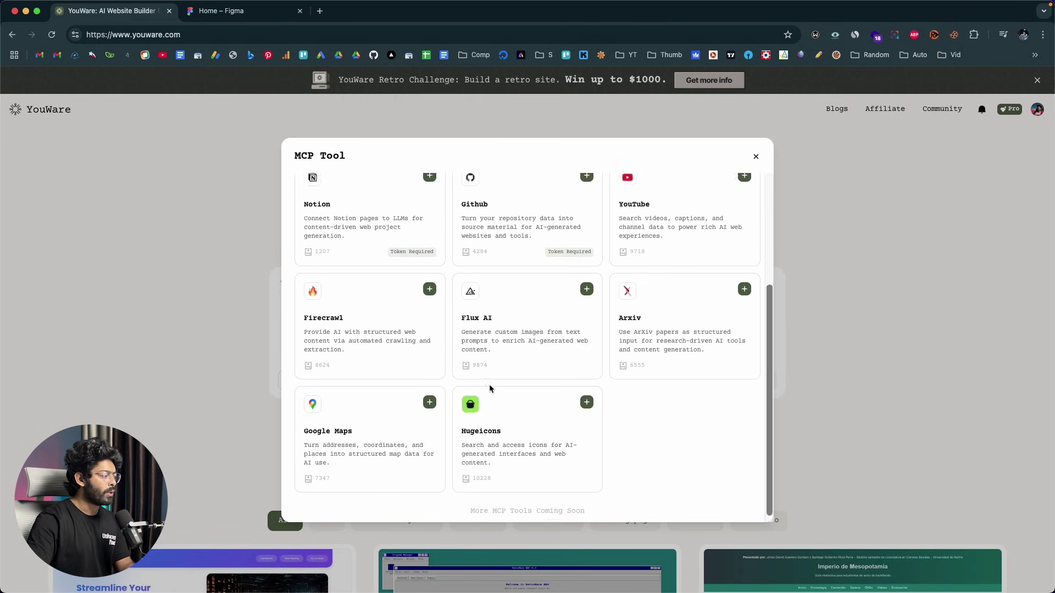
scroll(605, 290, "up", 3)
scroll(606, 286, "down", 3)
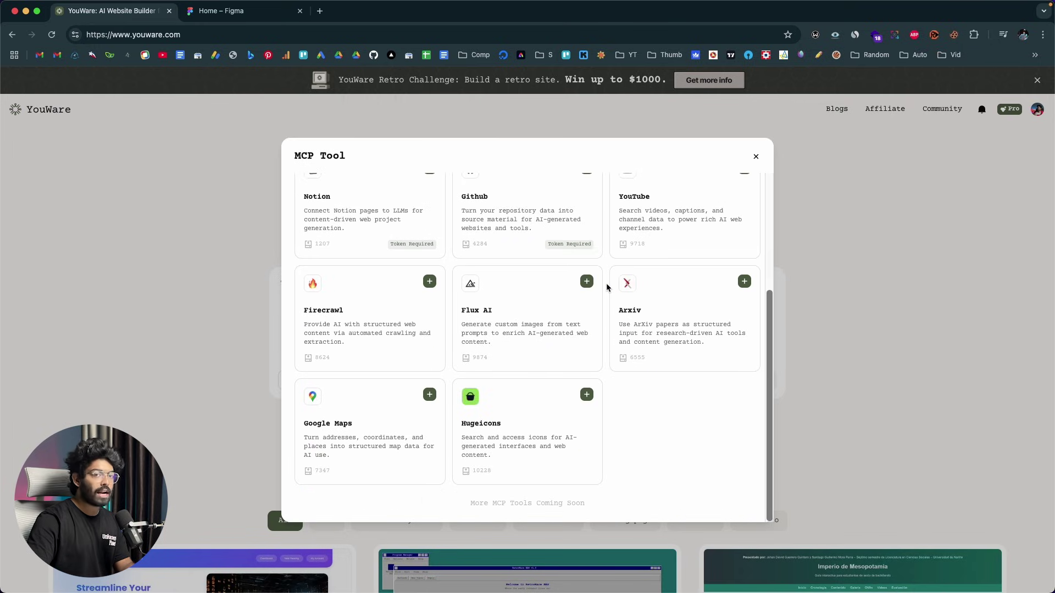
scroll(607, 287, "up", 4)
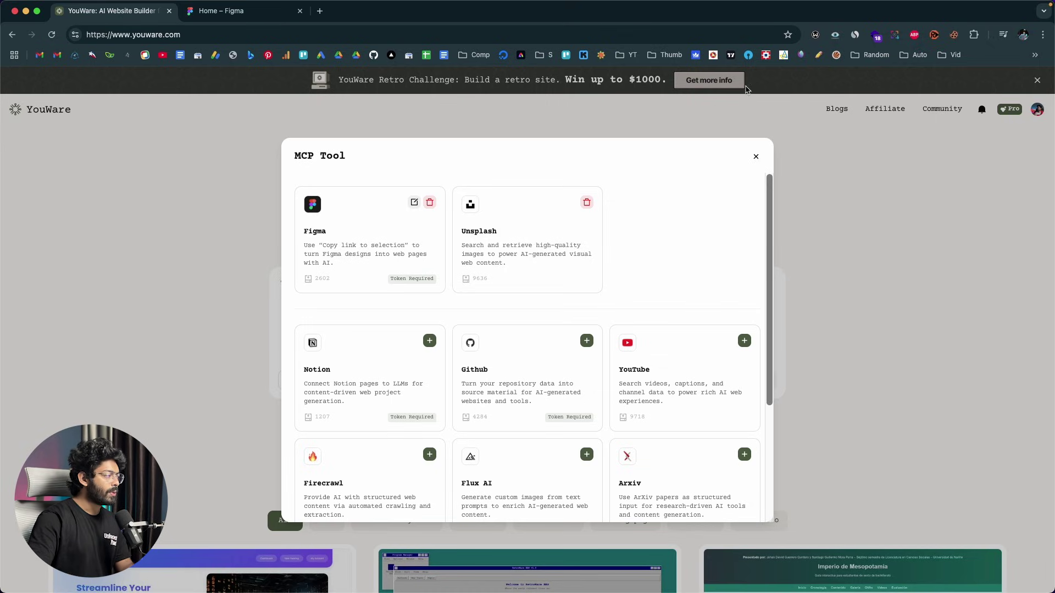
left_click(756, 158)
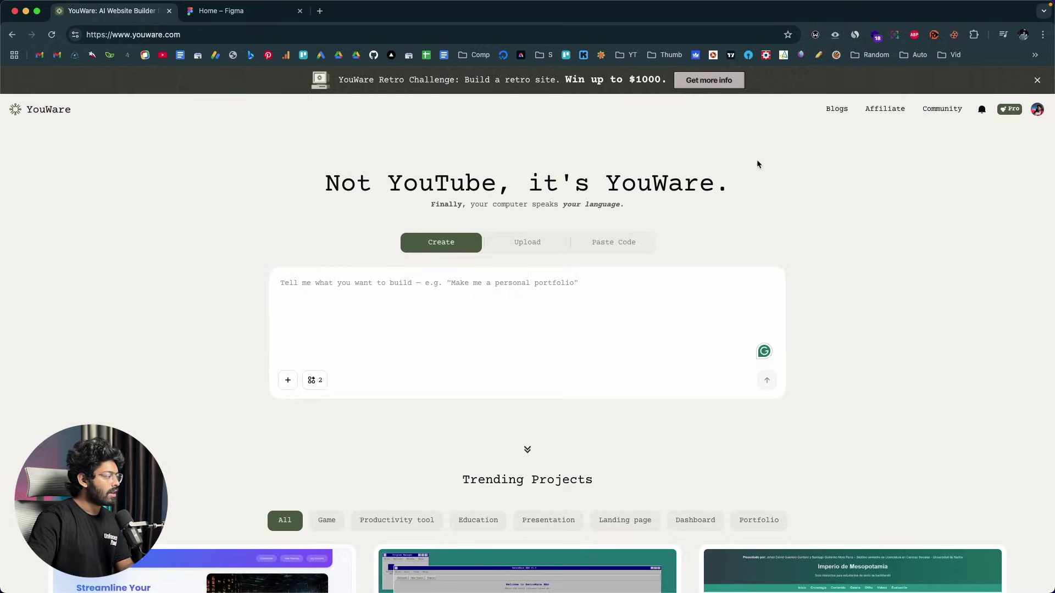
- Open the Figma tool's access token setup from the MCP tool catalogue
left_click(318, 380)
left_click(361, 317)
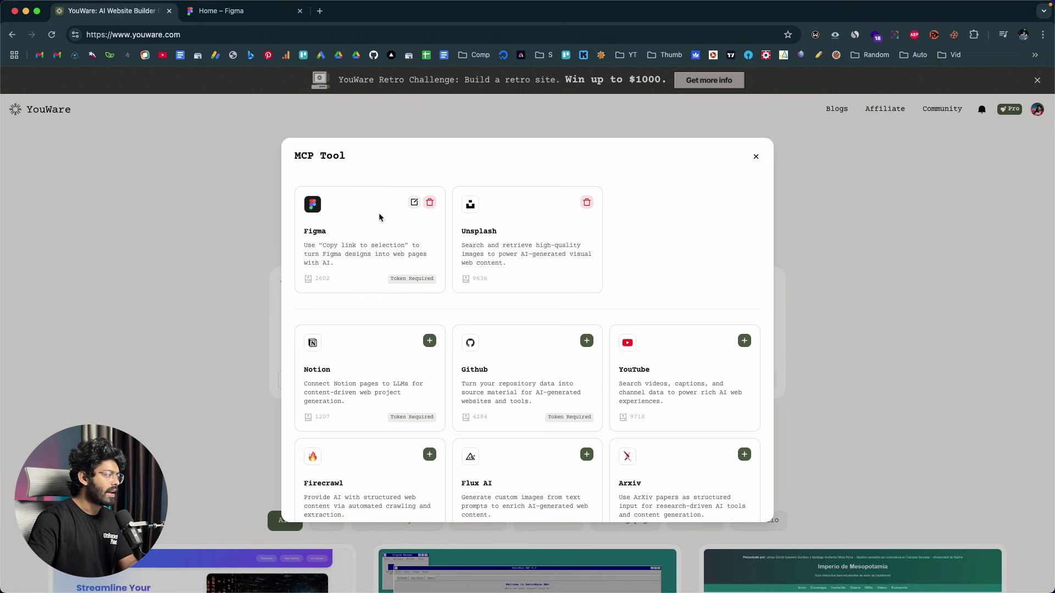
left_click(411, 202)
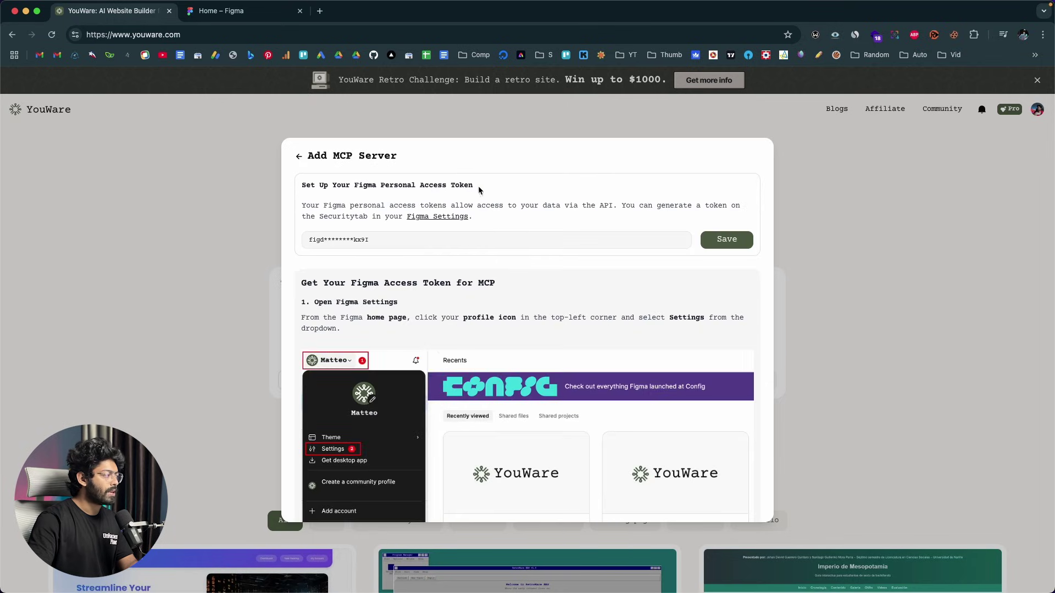
- Review the token setup instructions and the masked personal access token field
scroll(394, 226, "down", 15)
scroll(394, 226, "up", 8)
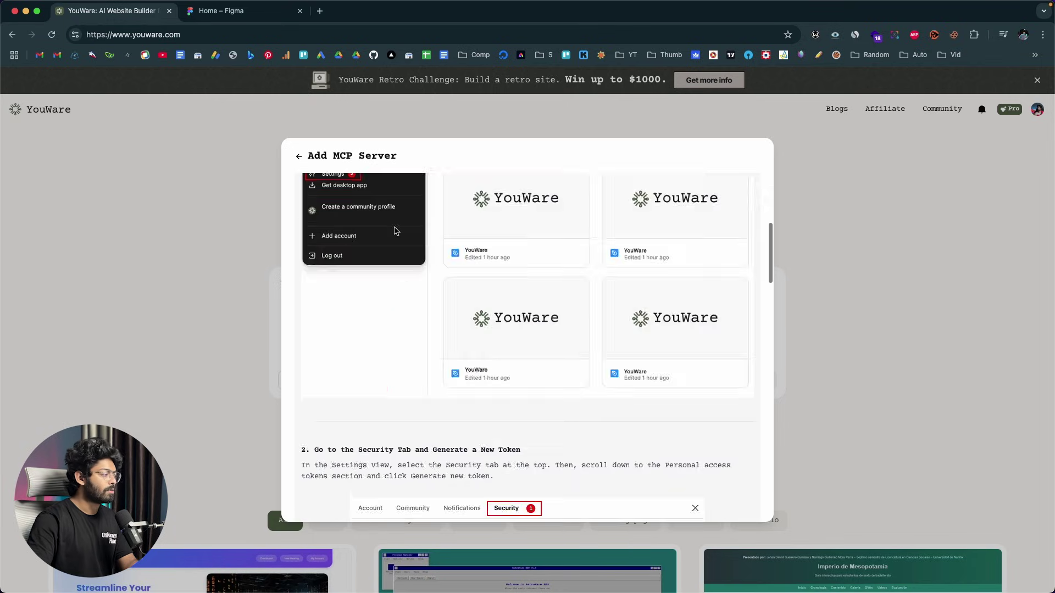
scroll(396, 230, "up", 5)
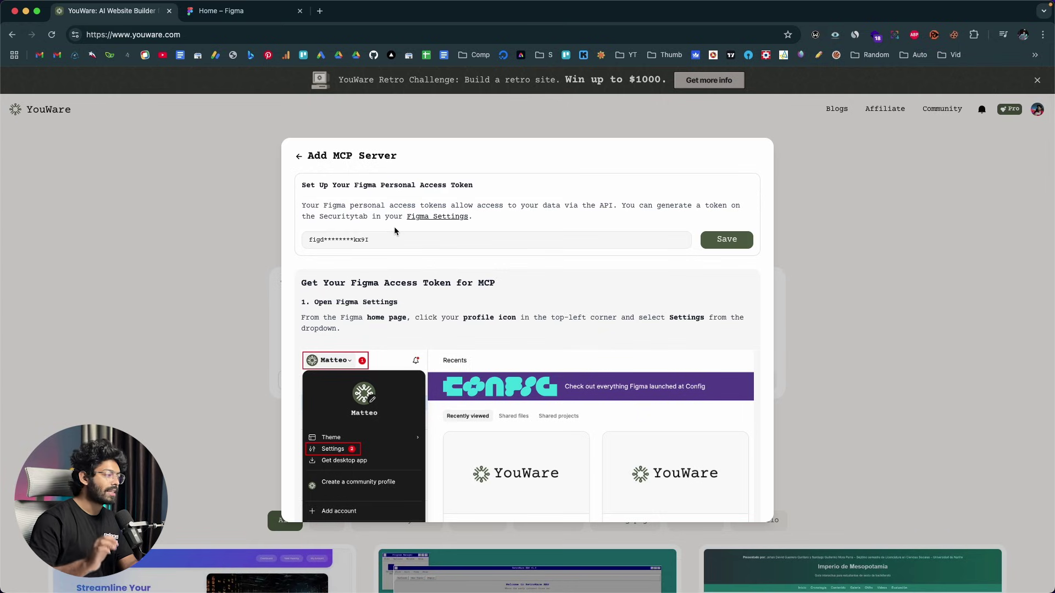
double_click(391, 241)
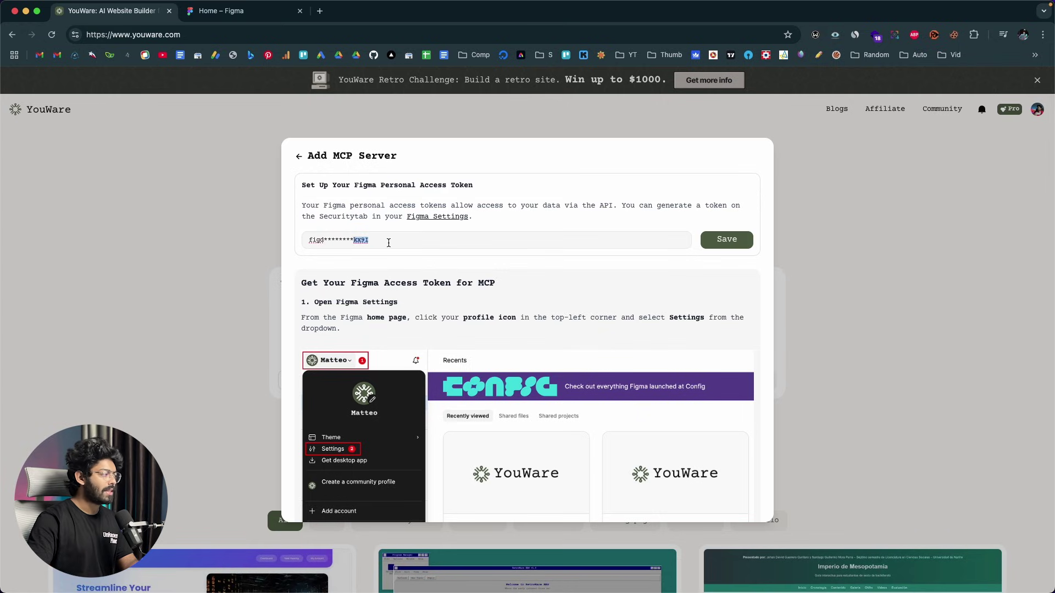
left_click(453, 301)
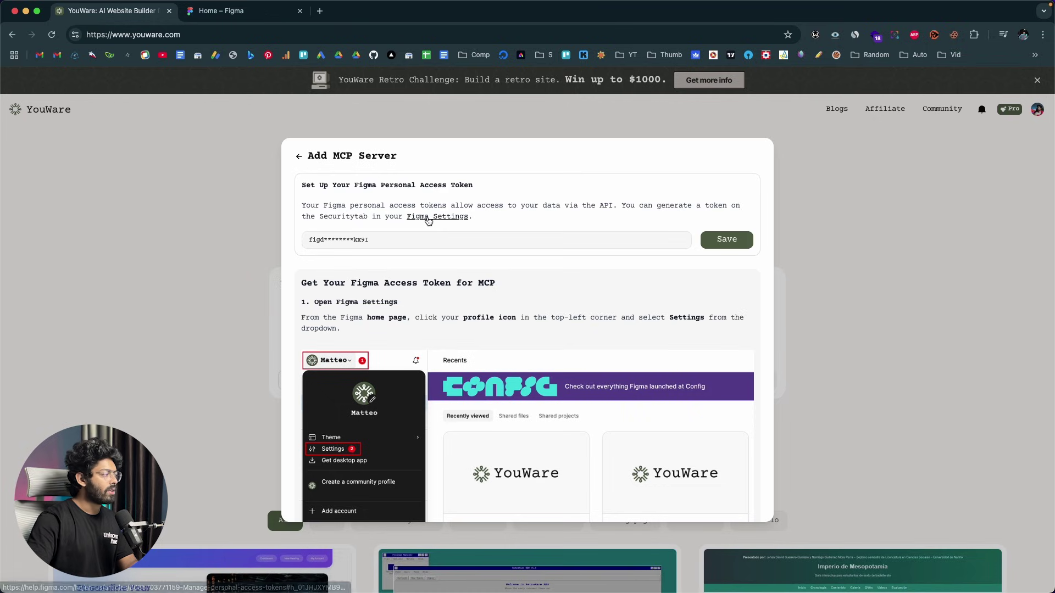
- Switch to the Figma home page and open the account settings
left_click(220, 10)
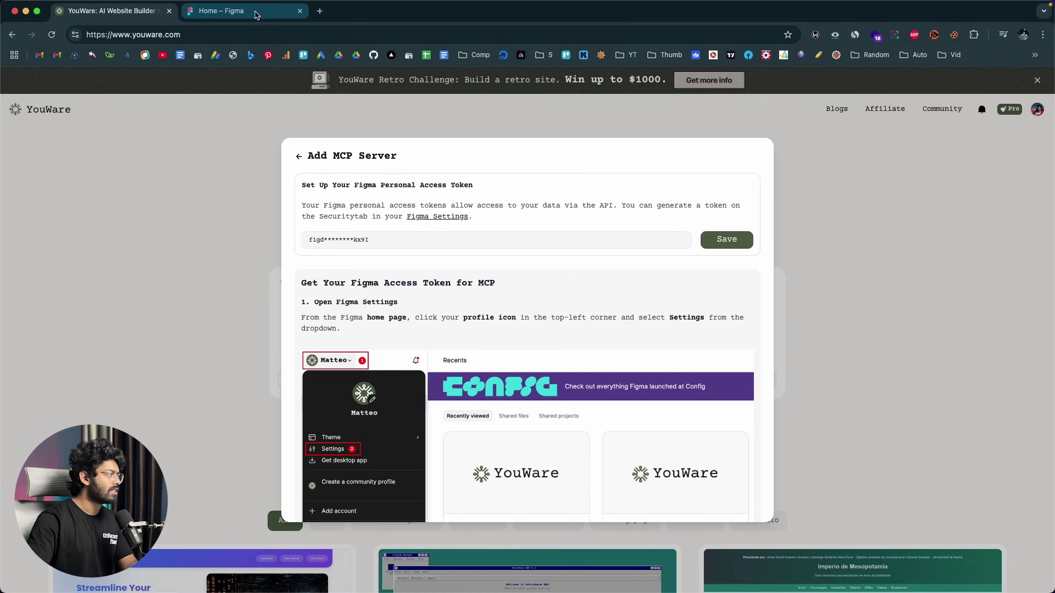
left_click(276, 91)
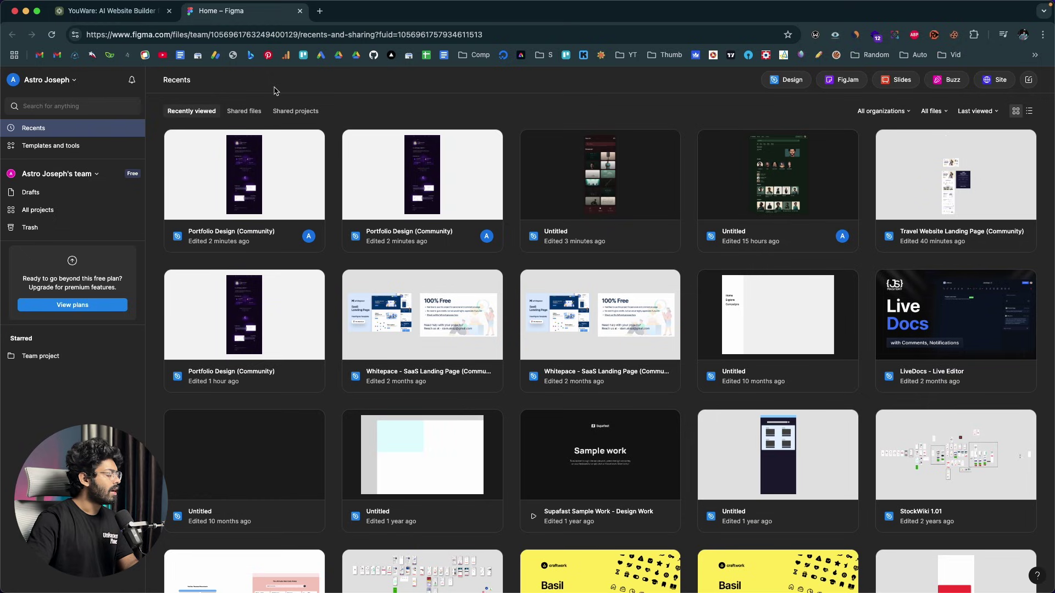
left_click(70, 83)
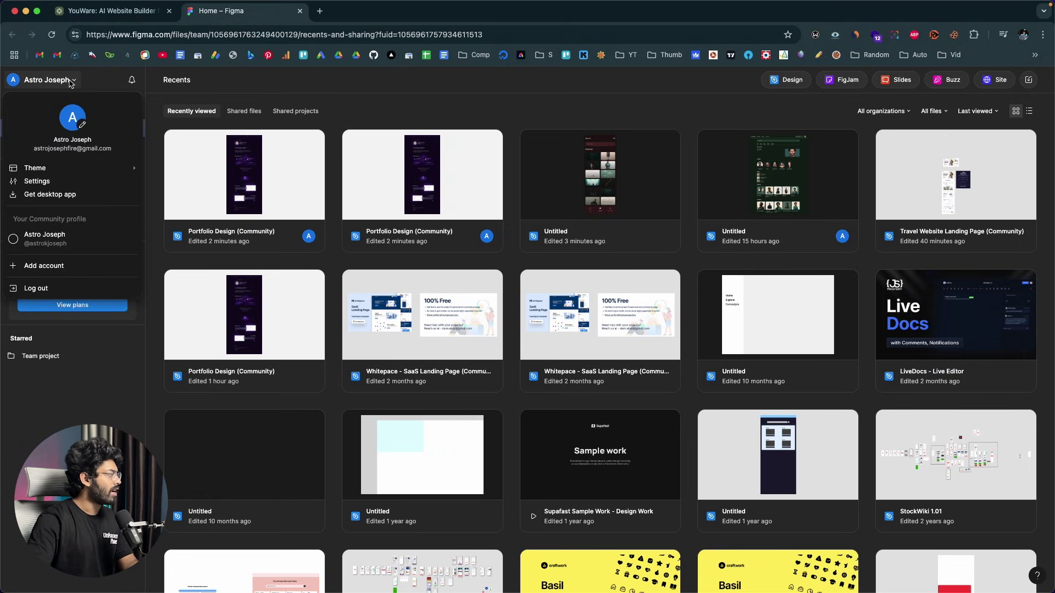
left_click(48, 186)
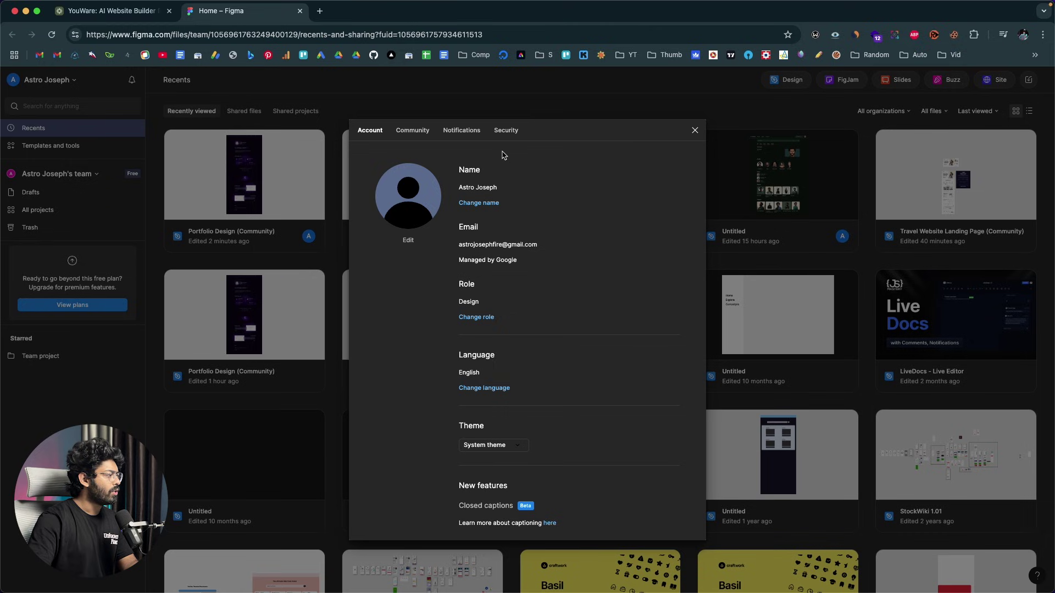
- In the Security settings, start generating a new personal access token
left_click(508, 132)
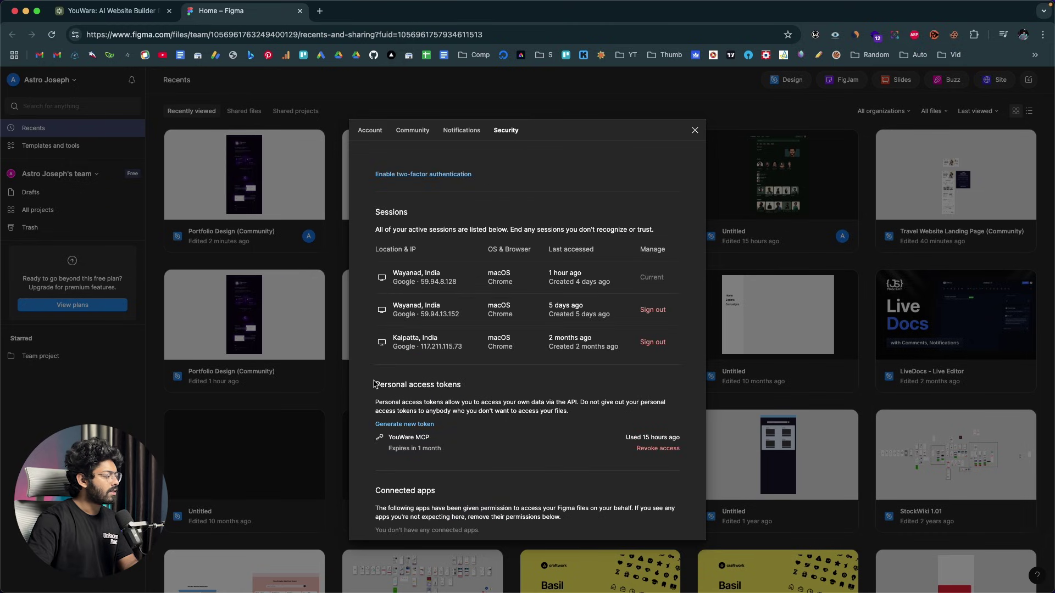
left_click_drag(374, 384, 466, 386)
left_click(475, 384)
scroll(474, 382, "down", 1)
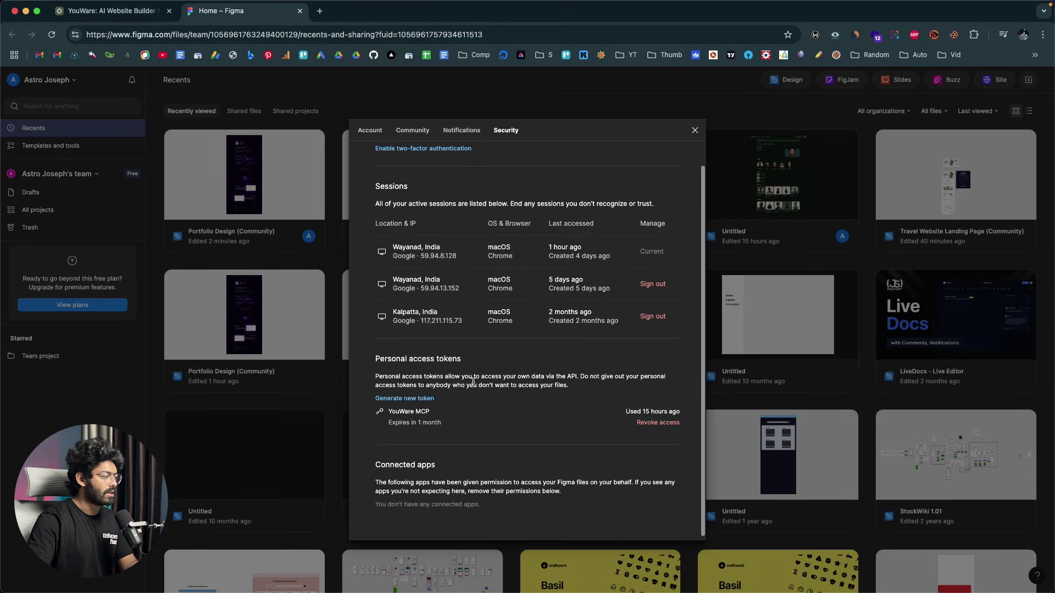
left_click(402, 399)
- Name the token 'Youware MCP' and check YouWare's guide for the required scopes
left_click(477, 189)
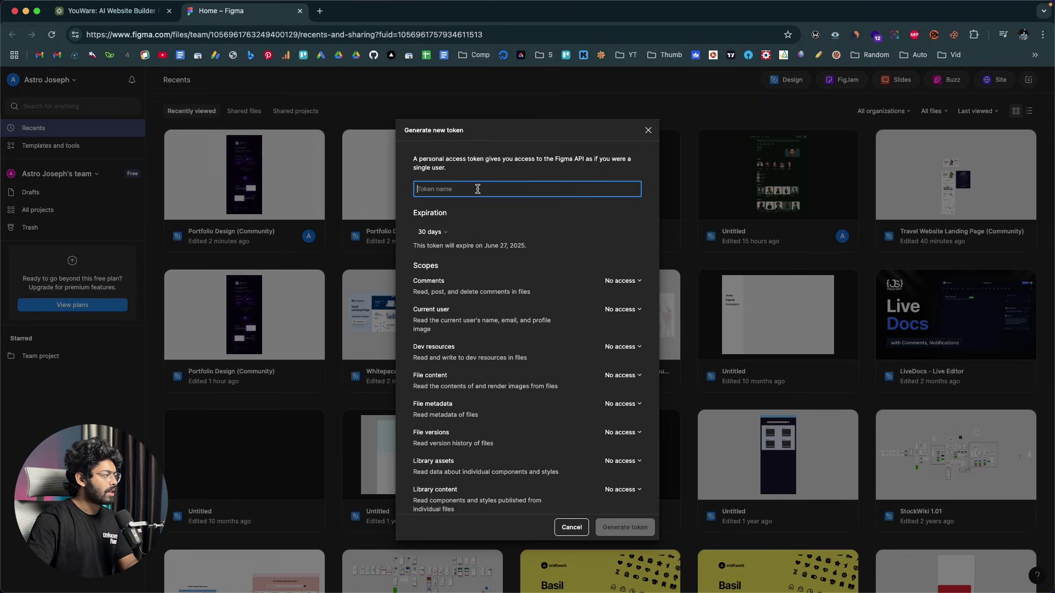
type("Youwar")
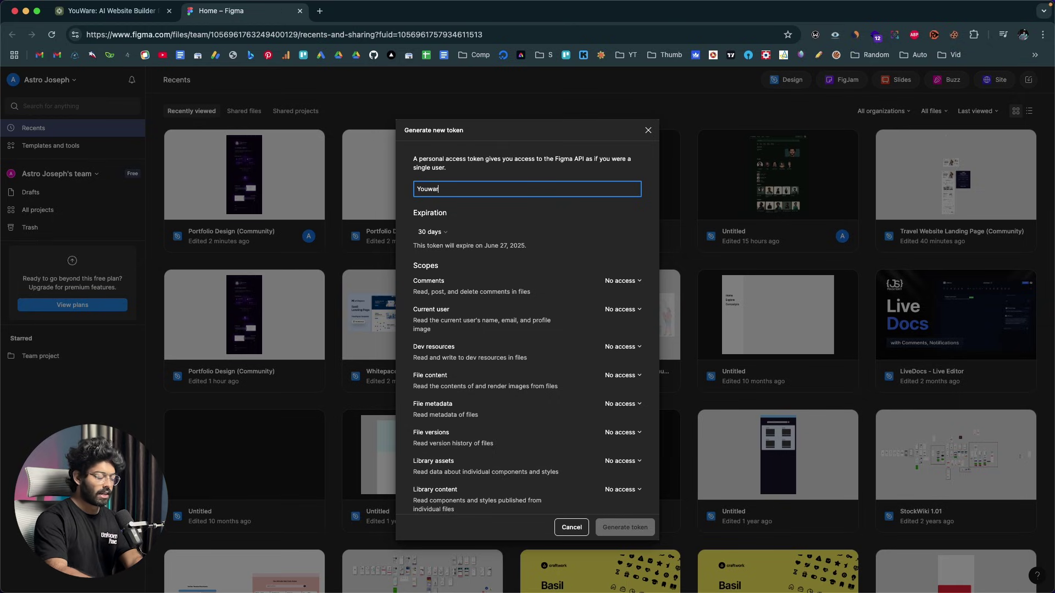
type("e MCP")
left_click(556, 231)
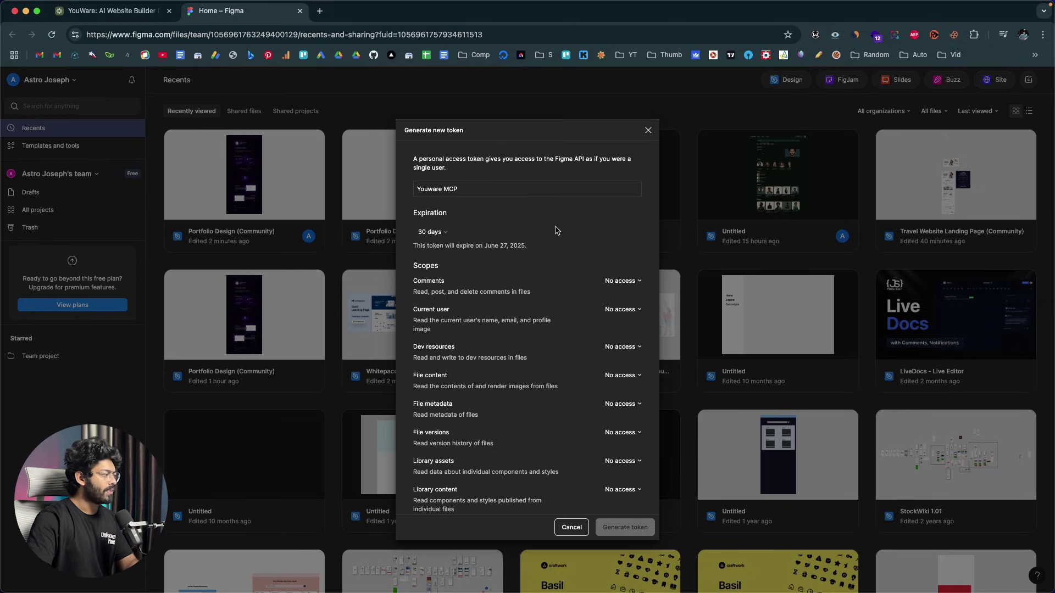
scroll(556, 229, "down", 1)
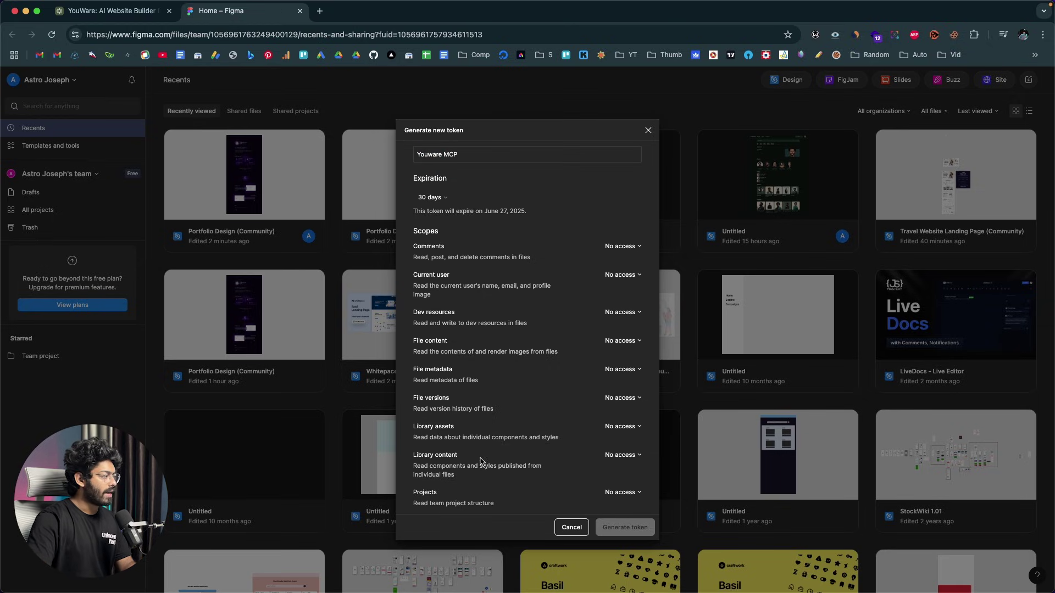
scroll(473, 238, "down", 3)
key("ctrl+shift+Tab")
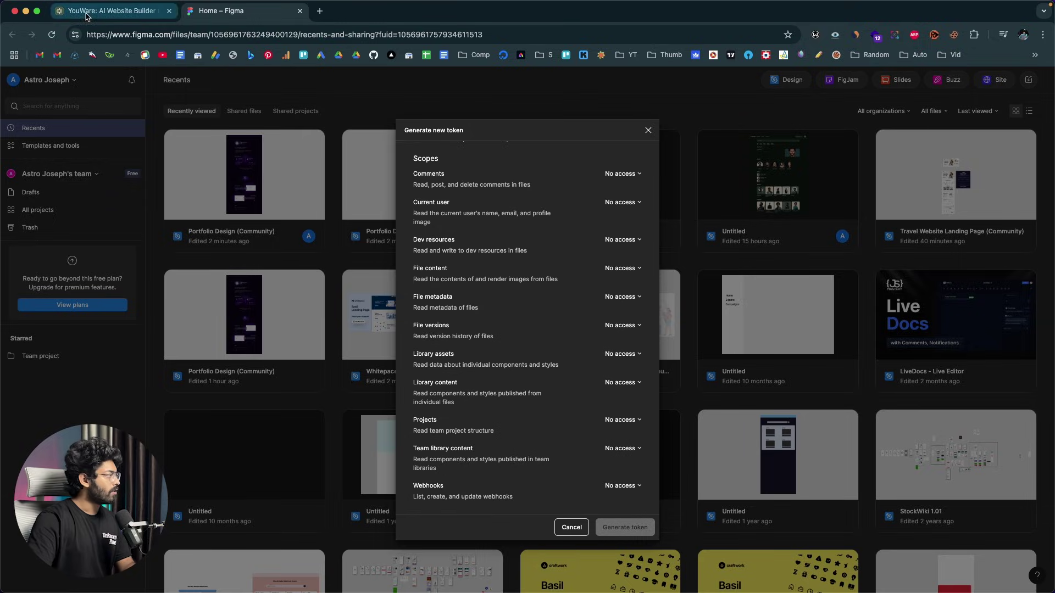
scroll(441, 291, "down", 10)
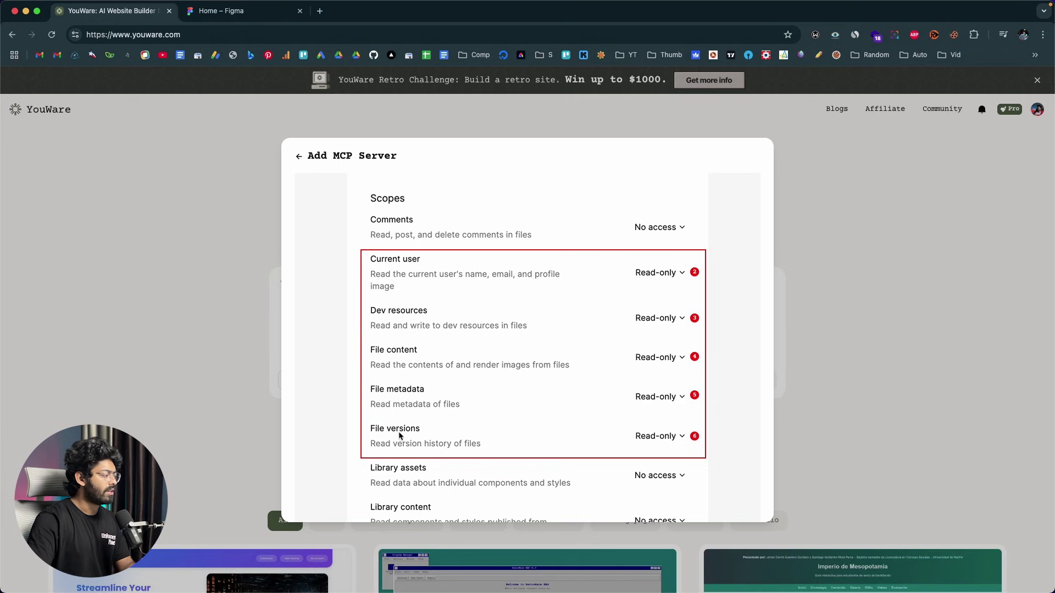
left_click(187, 10)
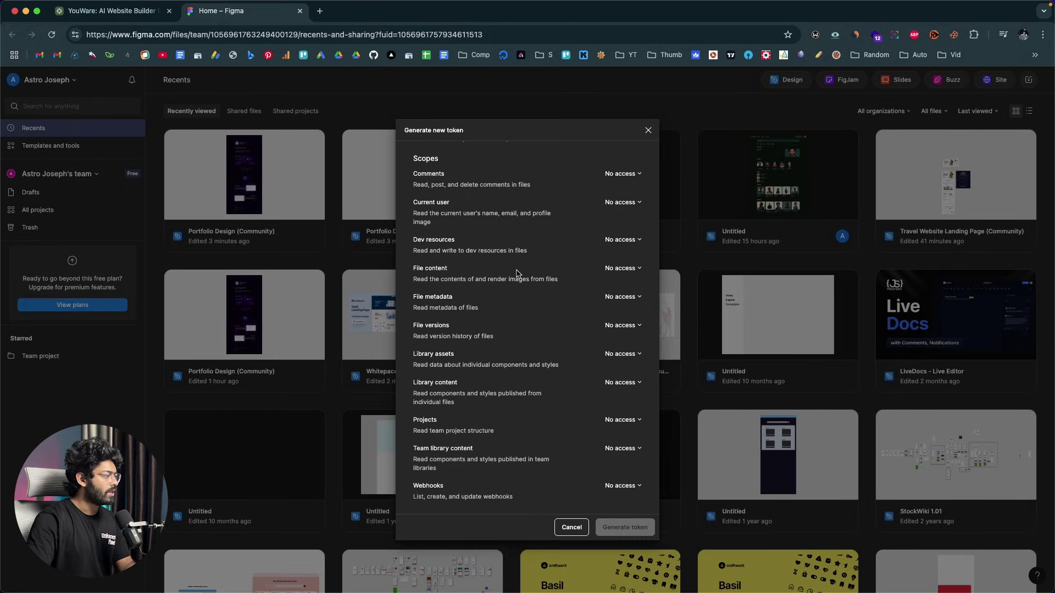
- Set Current user, Dev resources, File content, File metadata and File versions to Read-only
left_click(625, 203)
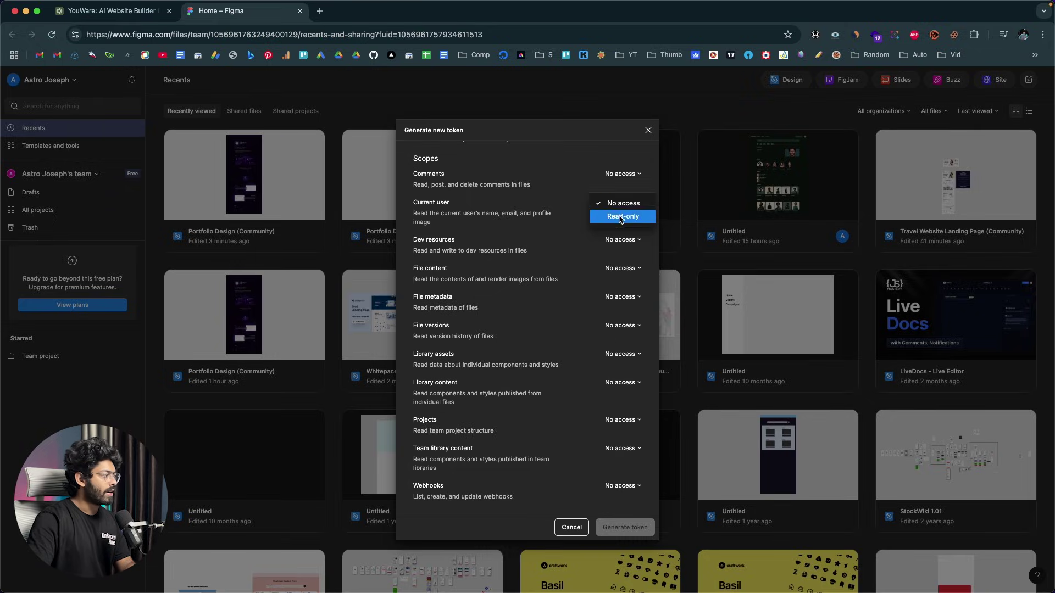
left_click(622, 215)
left_click(622, 242)
left_click(621, 254)
left_click(623, 268)
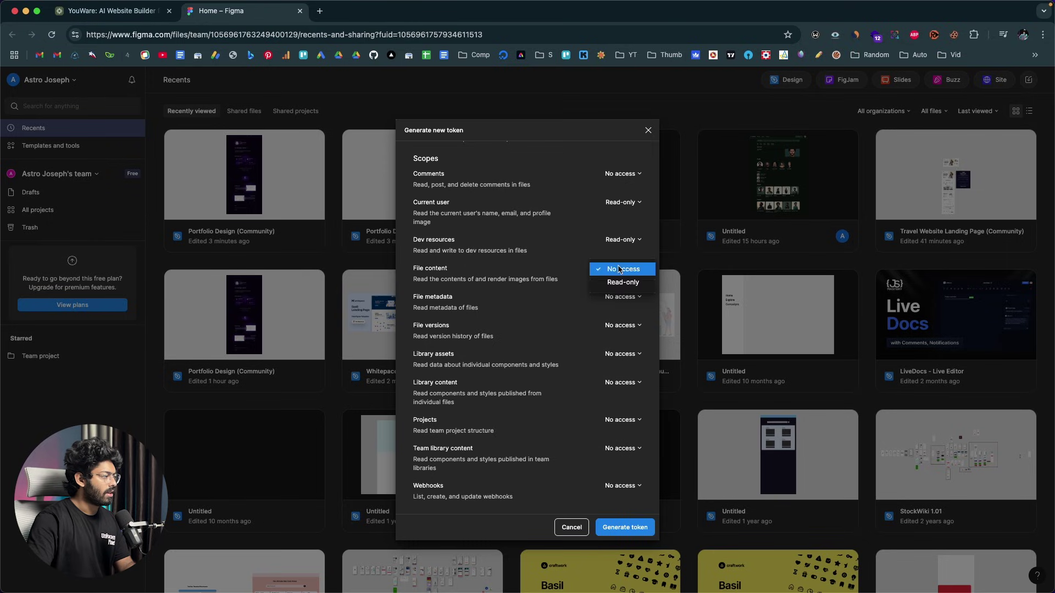
left_click(618, 283)
left_click(619, 298)
left_click(619, 310)
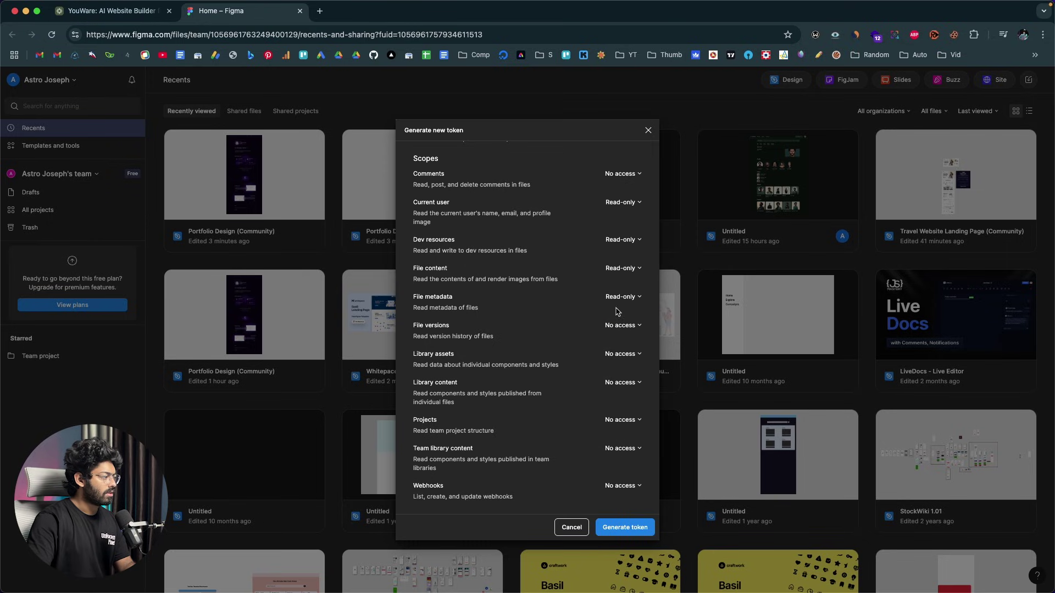
left_click(618, 326)
left_click(618, 338)
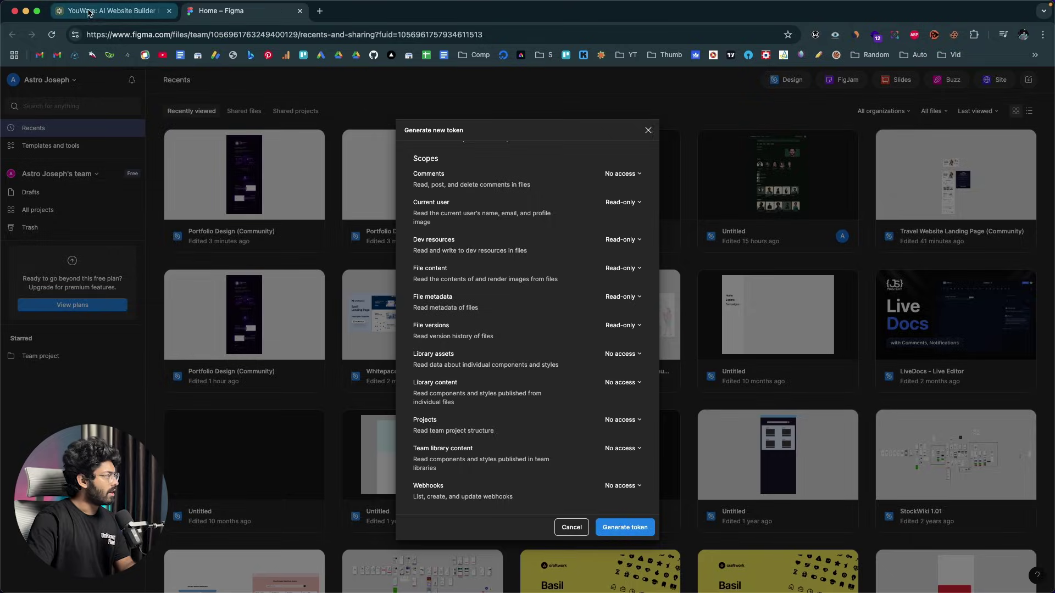
- Confirm the remaining scopes in YouWare's guide and set Projects to Read-only
key("ctrl+shift+Tab")
scroll(580, 328, "down", 5)
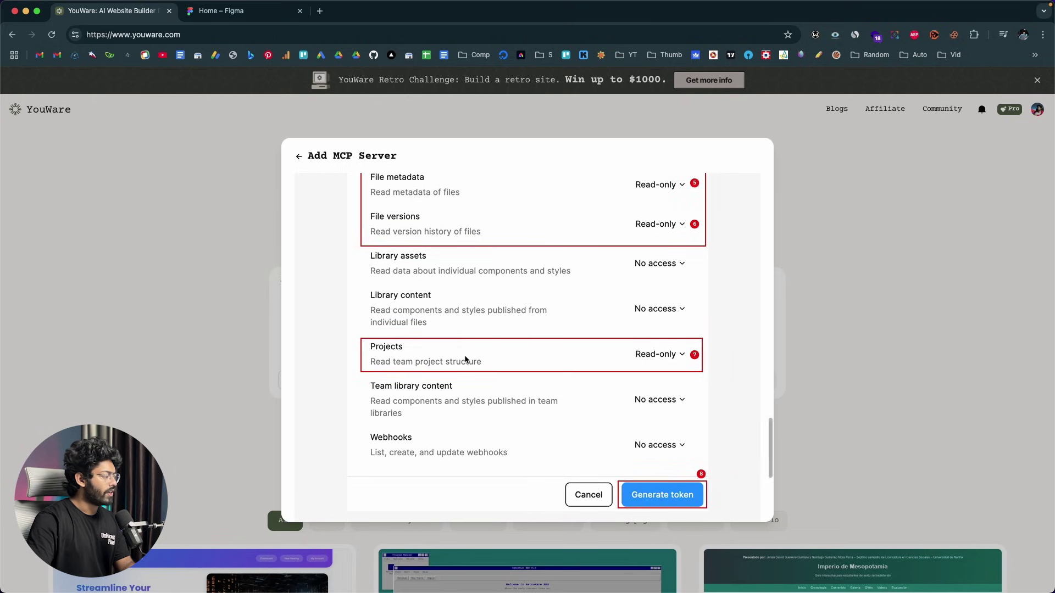
key("ctrl+Tab")
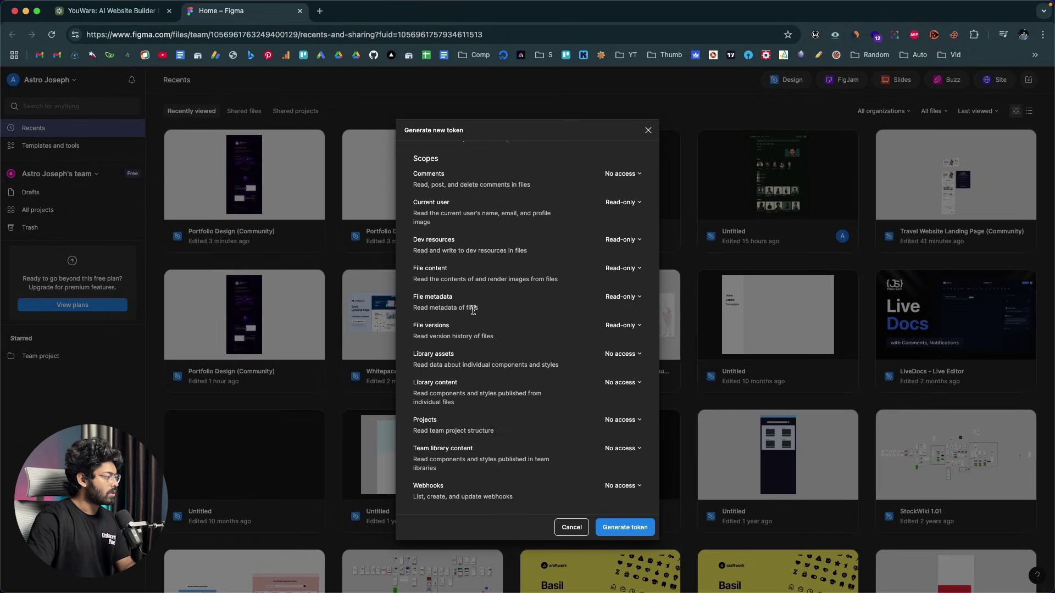
left_click(616, 421)
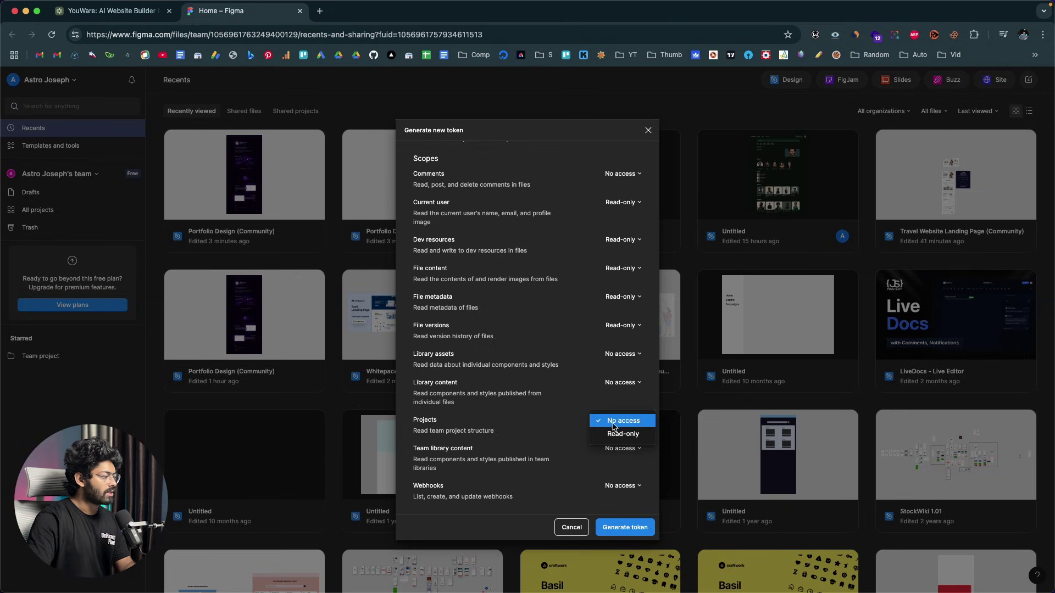
left_click(612, 434)
- Rename the token to 'Youware MCP 2'
scroll(601, 418, "up", 5)
left_click(486, 186)
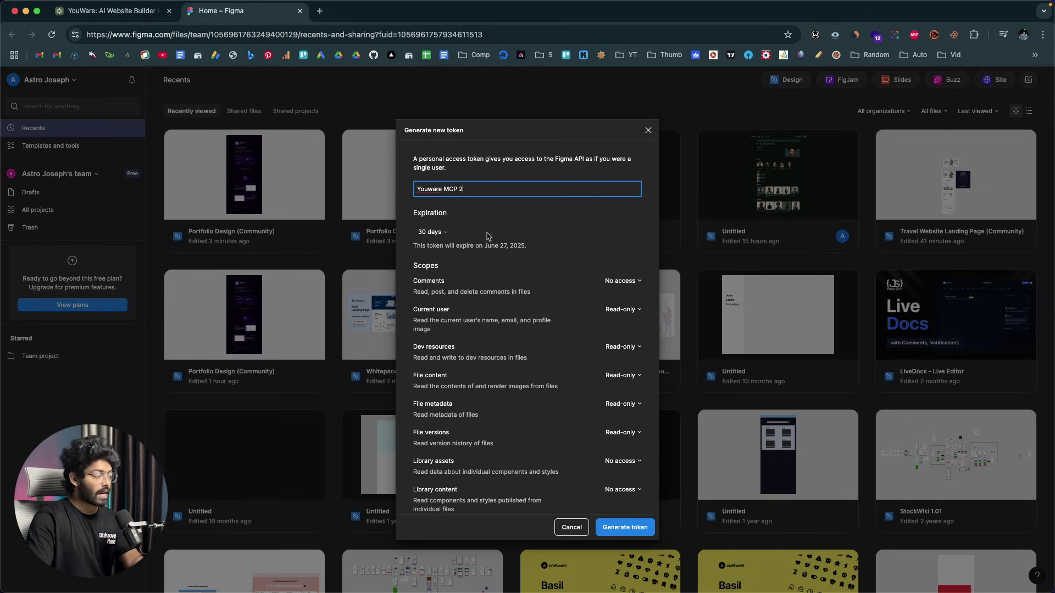
left_click(565, 243)
scroll(565, 258, "down", 4)
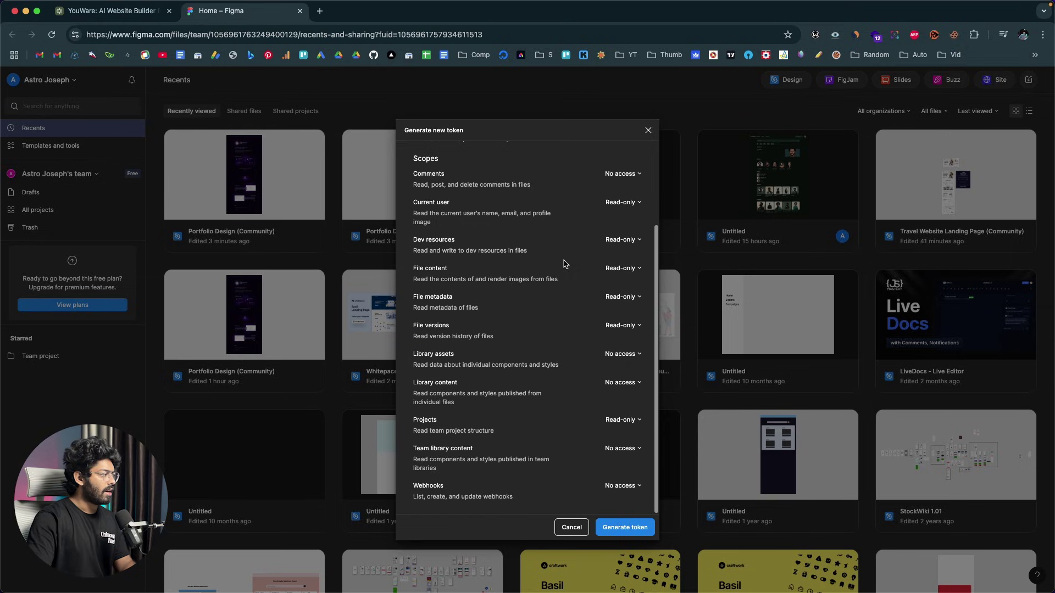
- Generate the Youware MCP 2 token, copy it, and return to YouWare's Figma setup
left_click(616, 527)
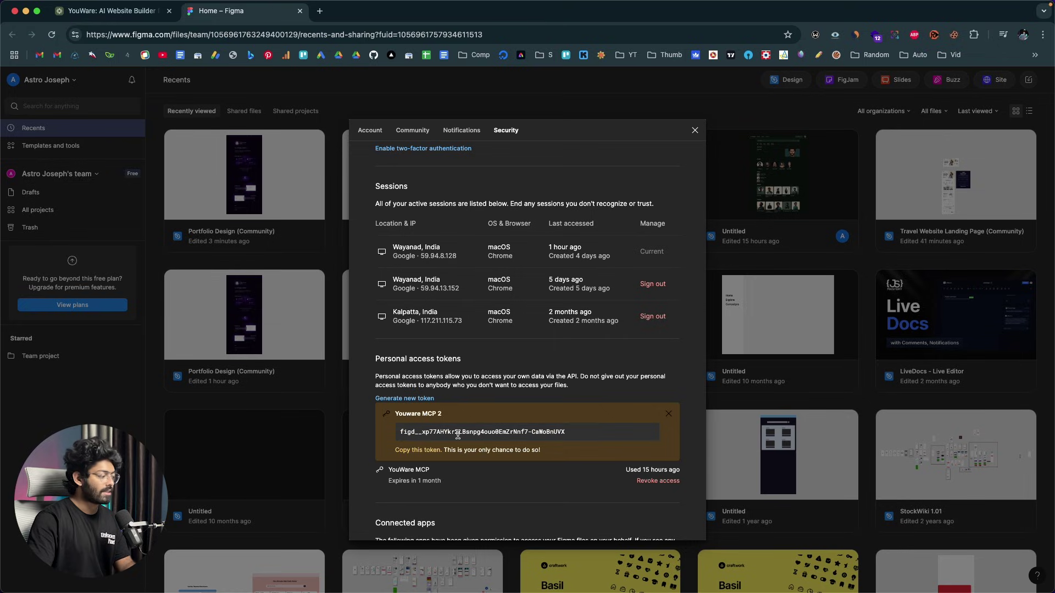
left_click(416, 451)
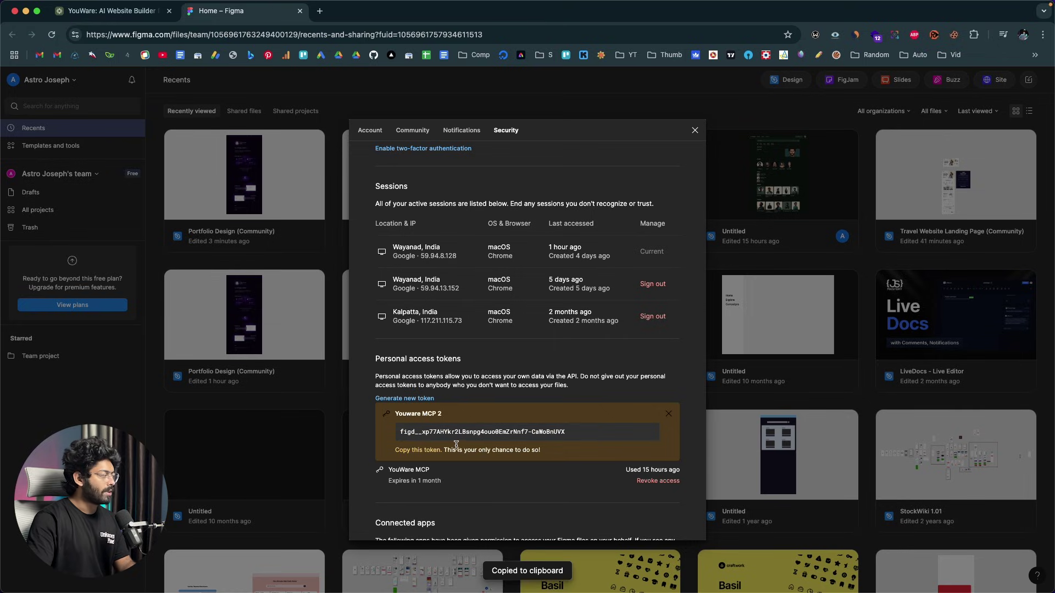
left_click(126, 15)
scroll(473, 403, "up", 20)
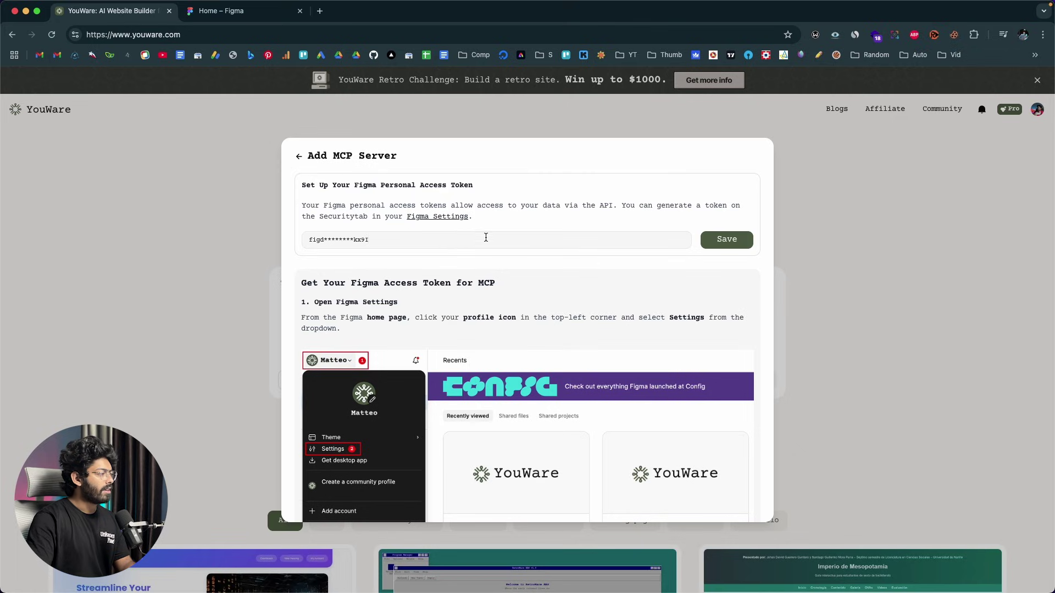
- Exit the Figma token setup, check Figma is in the MCP tool list, and close it
left_click(308, 240)
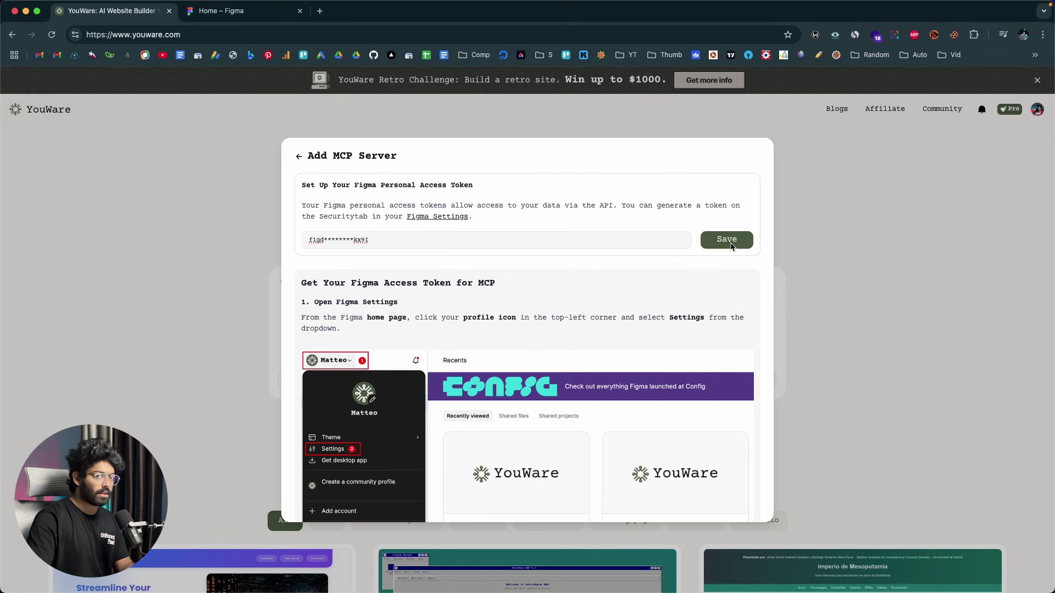
left_click(299, 156)
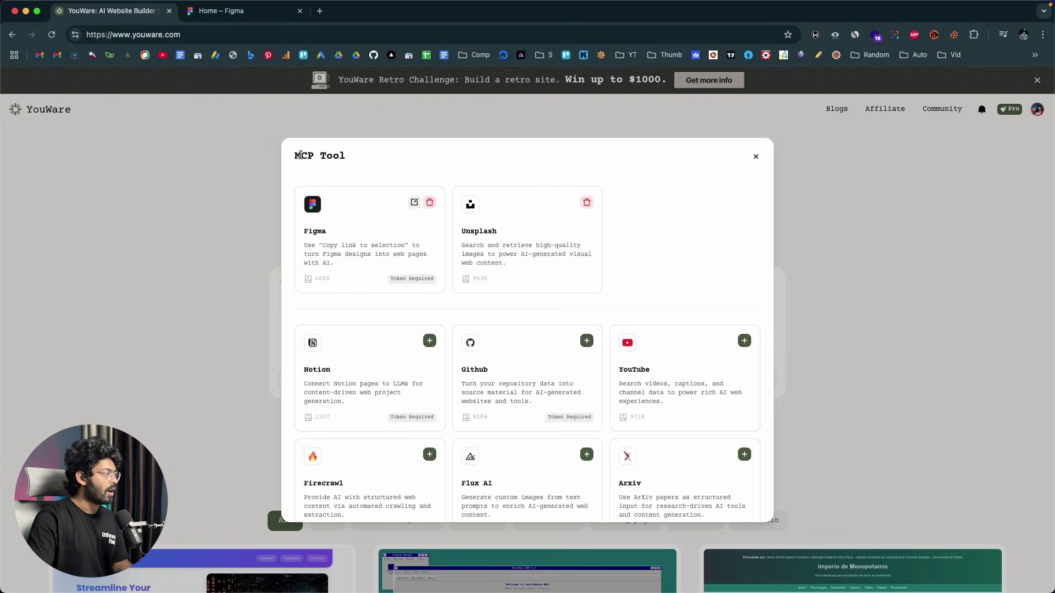
left_click(755, 157)
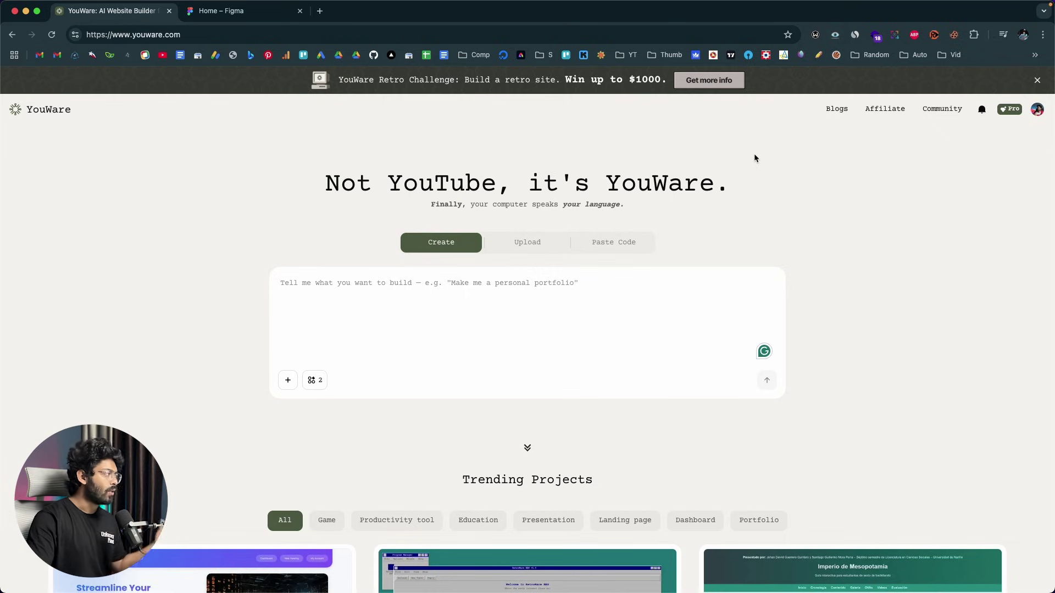